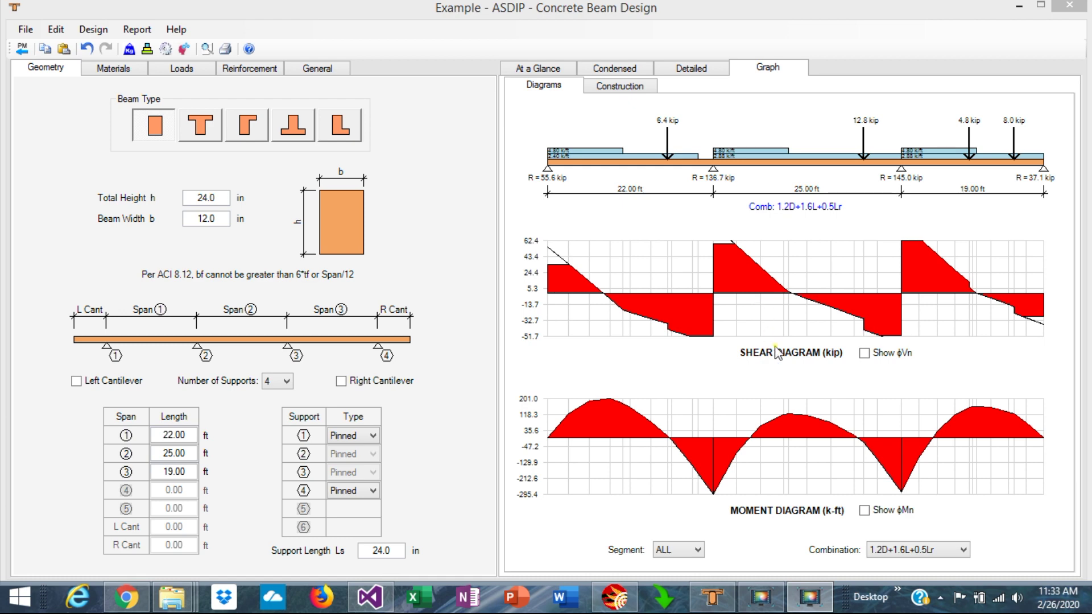
# - Turn on Show φVn so the φVs and φVc capacity bands overlay the shear envelope
pyautogui.click(864, 353)
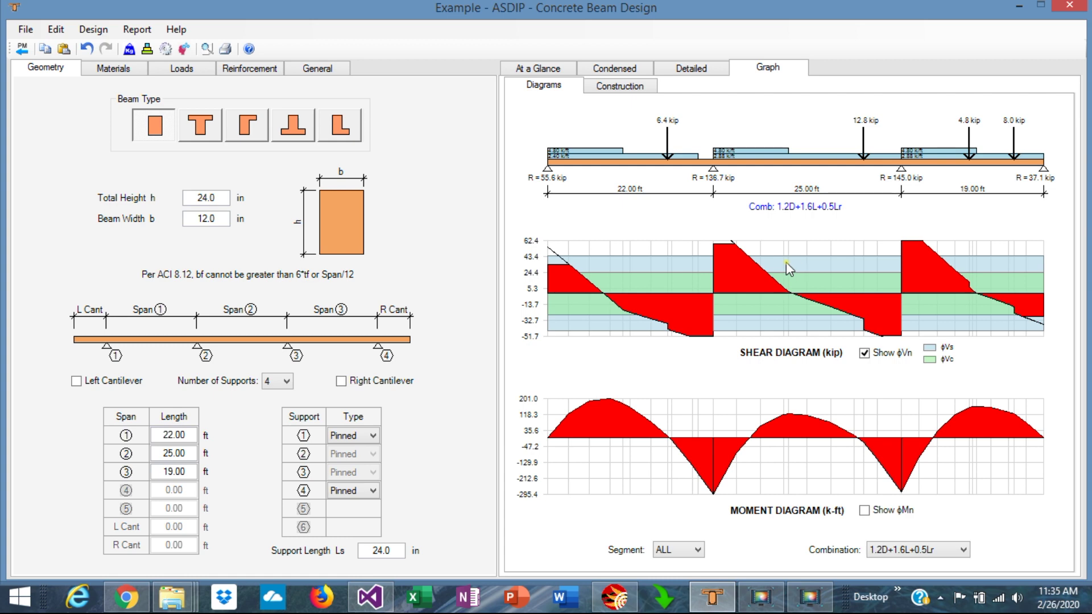
# - Review Span 2's stirrup settings, keeping #3 left-end stirrups at 11.0 in spacing
pyautogui.click(253, 69)
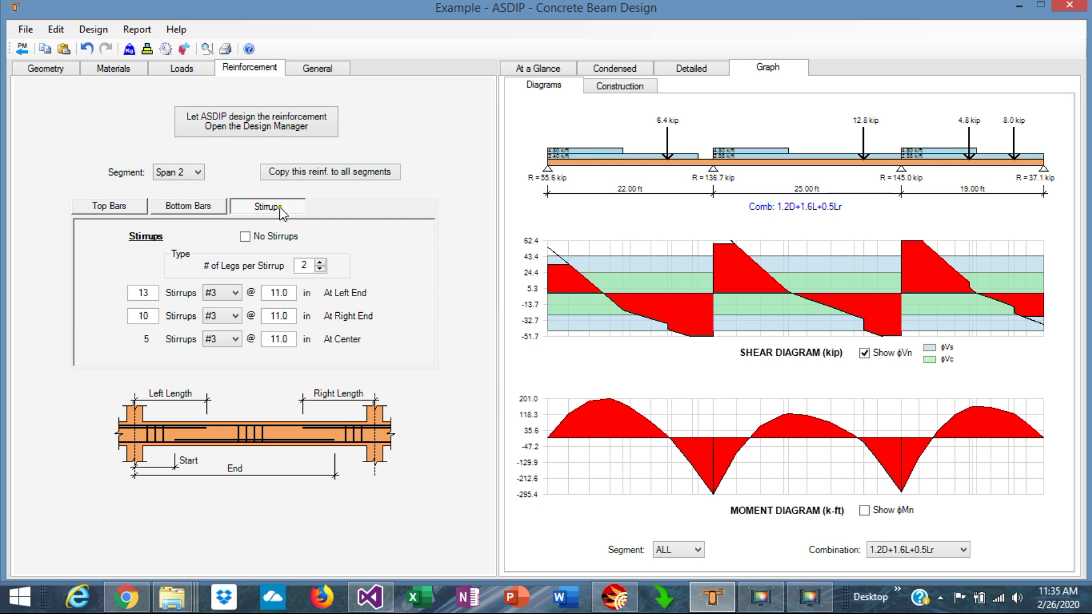
pyautogui.click(138, 290)
pyautogui.click(235, 292)
pyautogui.click(236, 291)
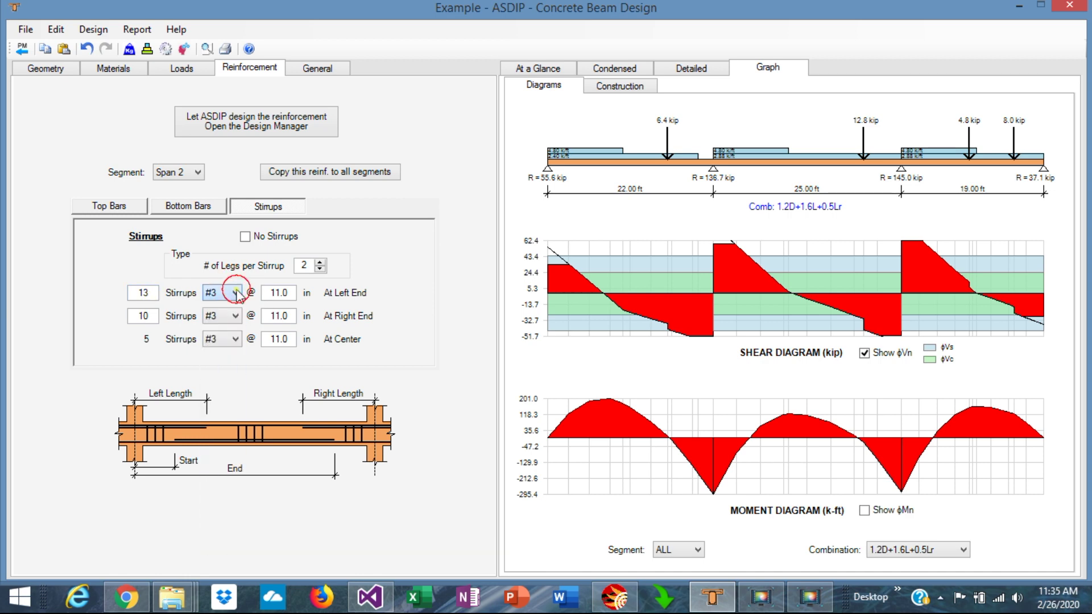
pyautogui.click(293, 292)
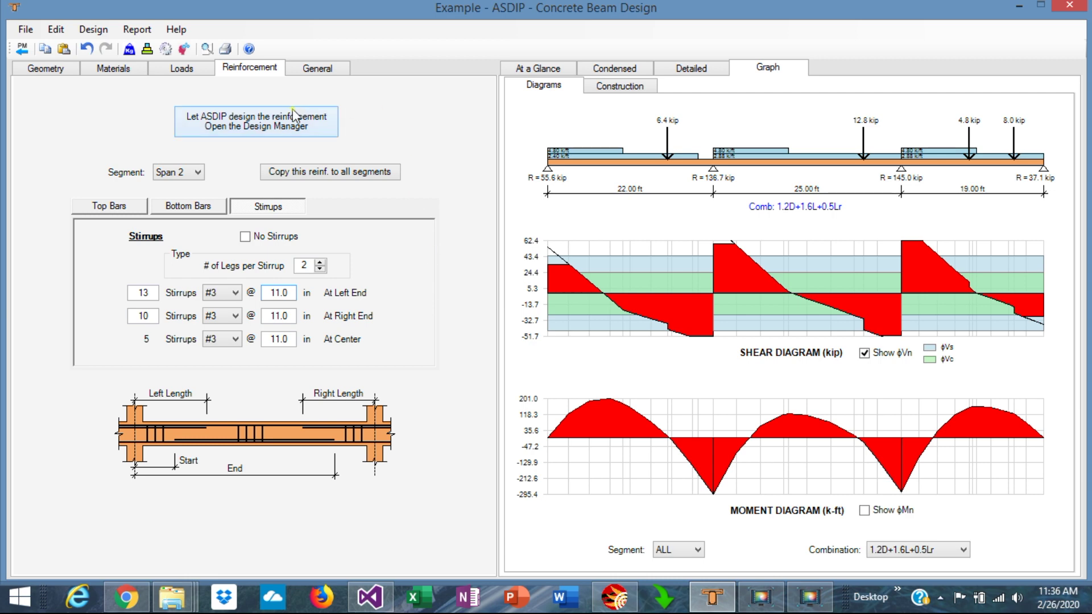
# - Let ASDIP auto-design the reinforcement, giving Span 2 #3 stirrups at 6.4, 8.5 and 11.0 in
pyautogui.click(252, 122)
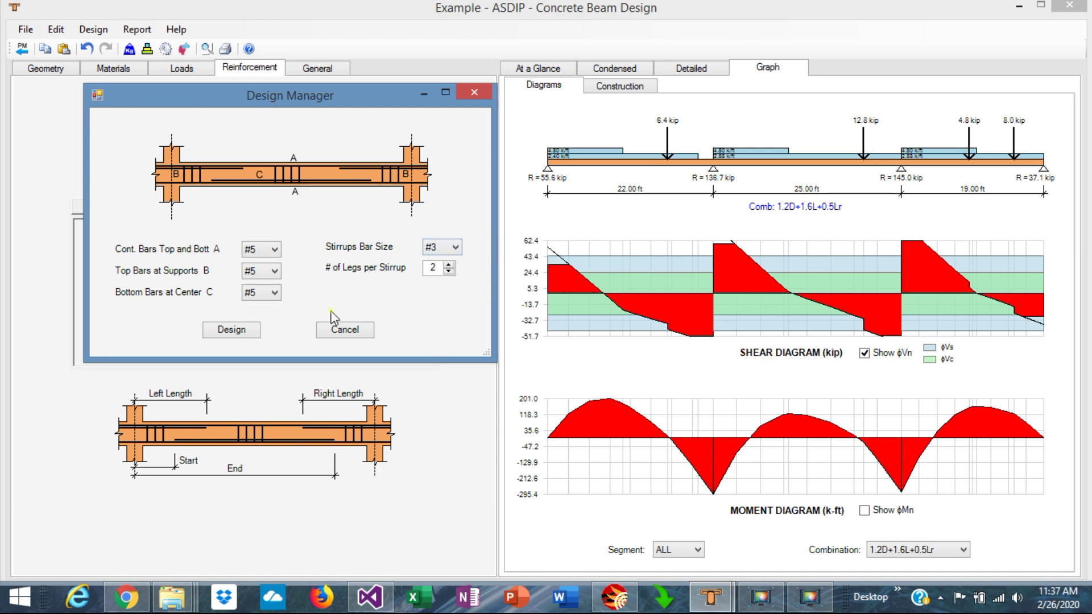
pyautogui.click(230, 329)
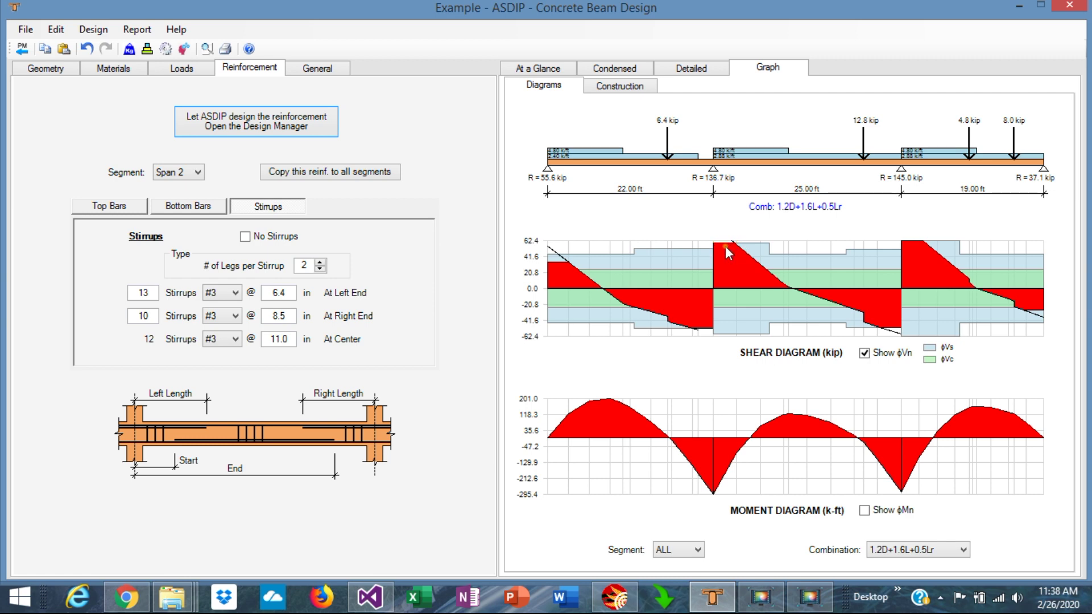
# - Switch back to the Geometry inputs and bring up the diagram span selector
pyautogui.click(47, 71)
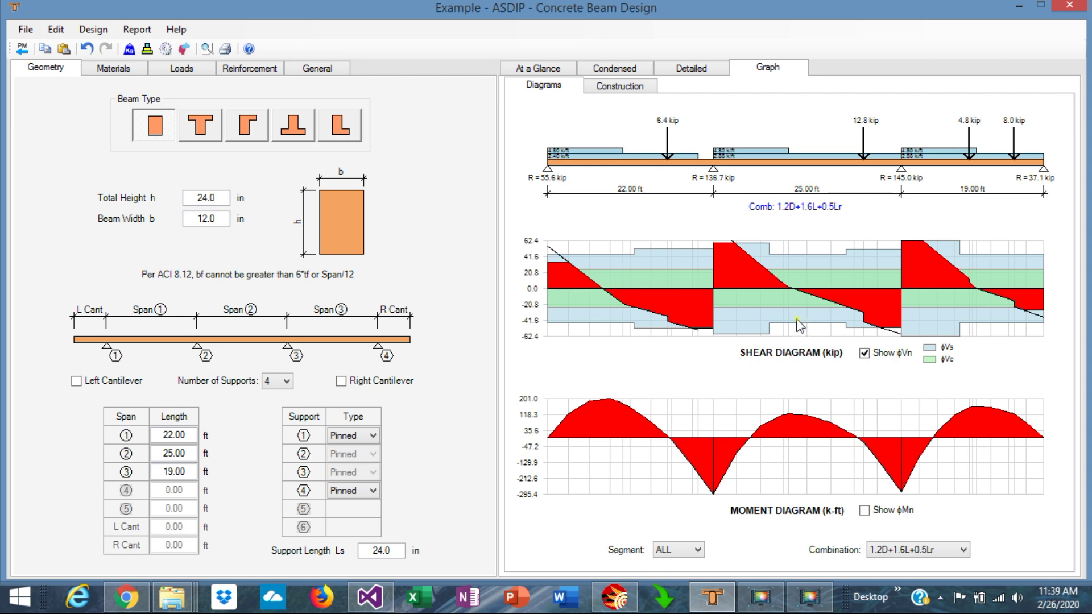
pyautogui.click(697, 550)
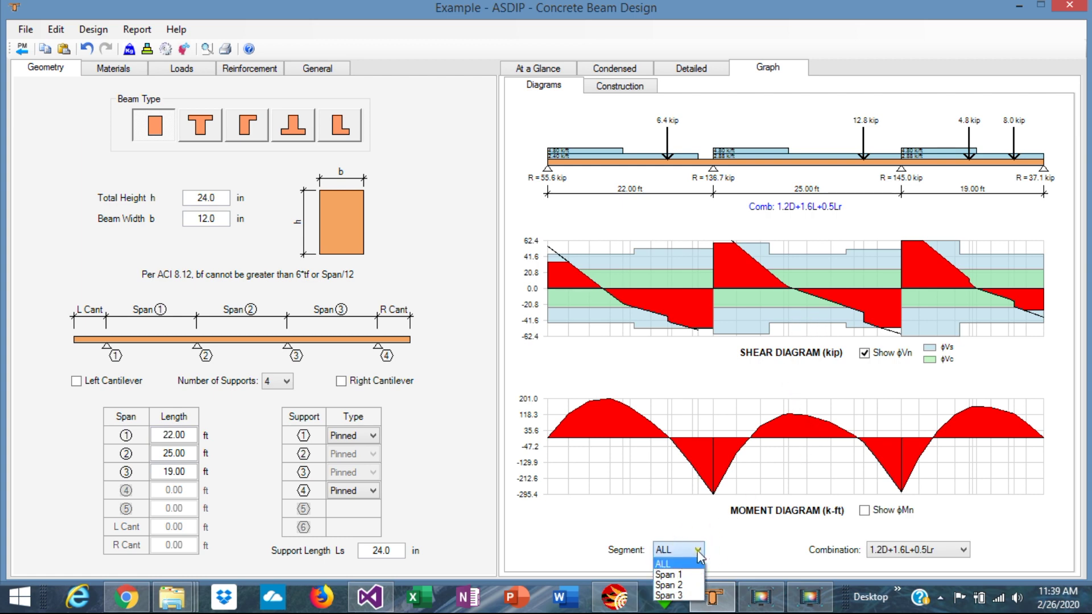
# - Plot only Span 2, showing 136.7 and 145.0 kip reactions within the φVs and φVc bands
pyautogui.click(682, 585)
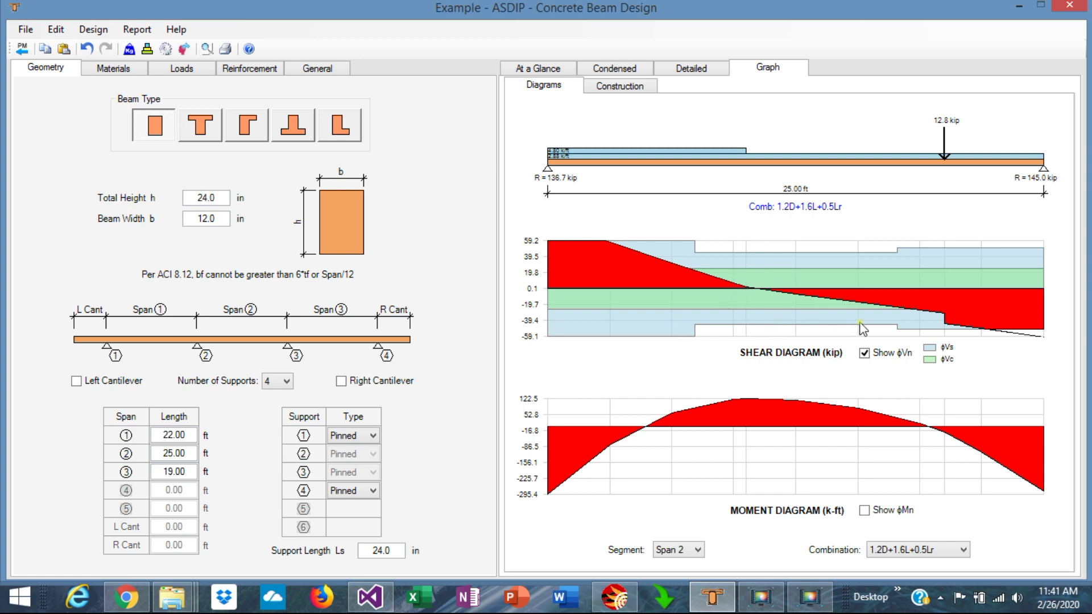
# - Review the At a Glance design checks, then show diagrams for all three spans again
pyautogui.click(540, 70)
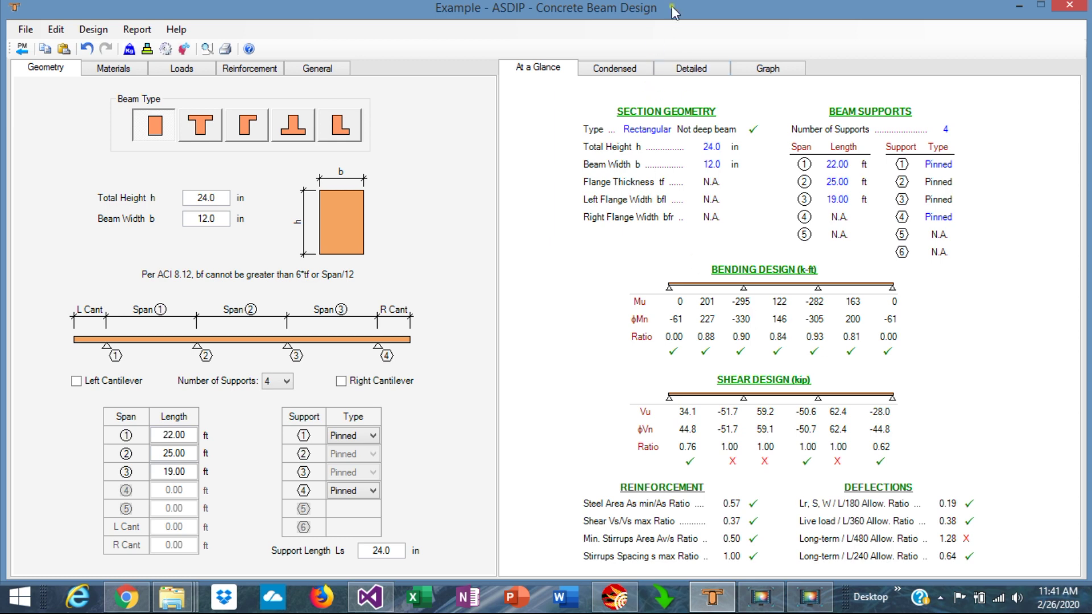
pyautogui.click(759, 71)
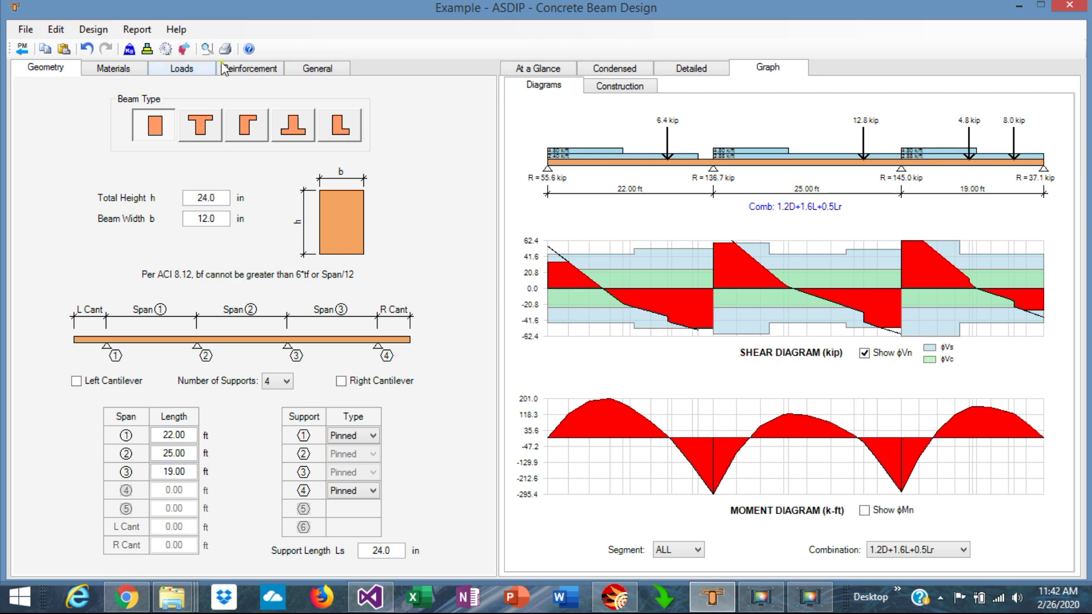
# - Change Span 2's left-end stirrup spacing from 6.4 to 6.0 in and review the summary
pyautogui.click(257, 69)
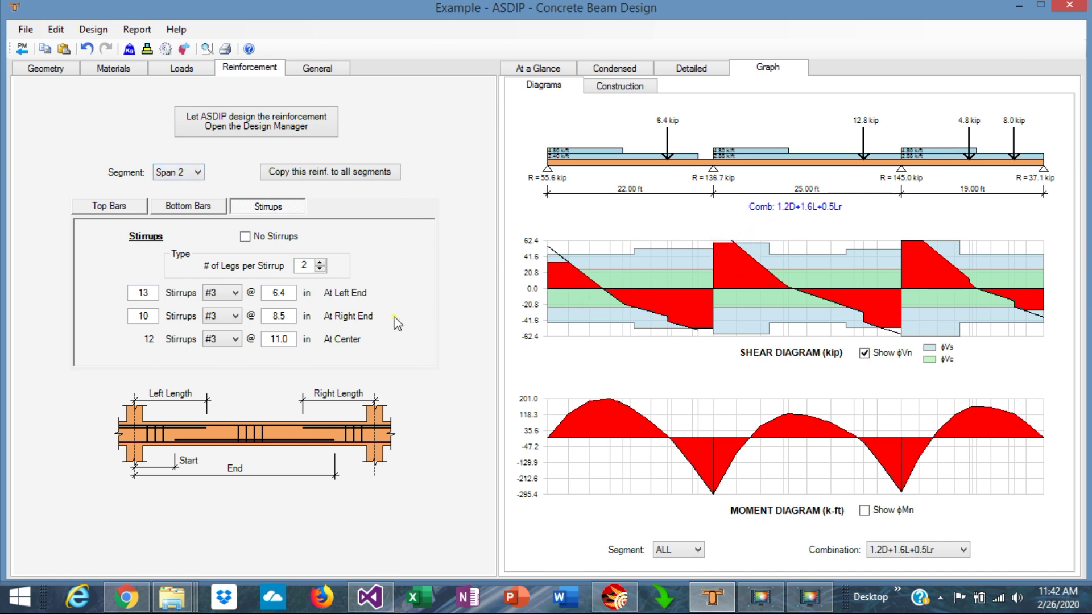
pyautogui.click(288, 292)
pyautogui.press('BackSpace')
pyautogui.press('BackSpace')
pyautogui.write('0')
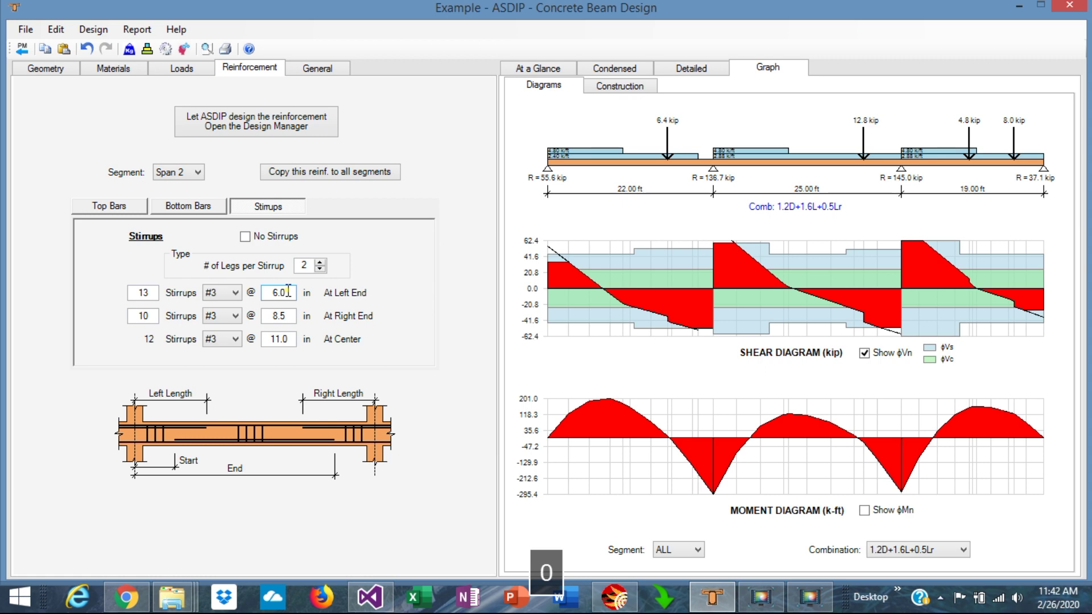
pyautogui.press('Return')
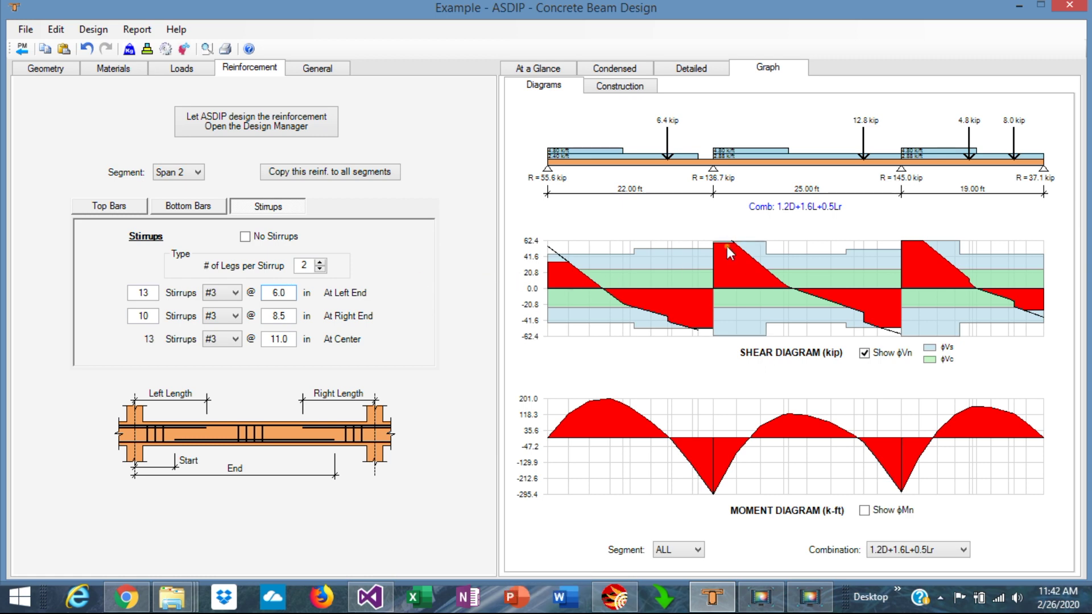
pyautogui.click(544, 72)
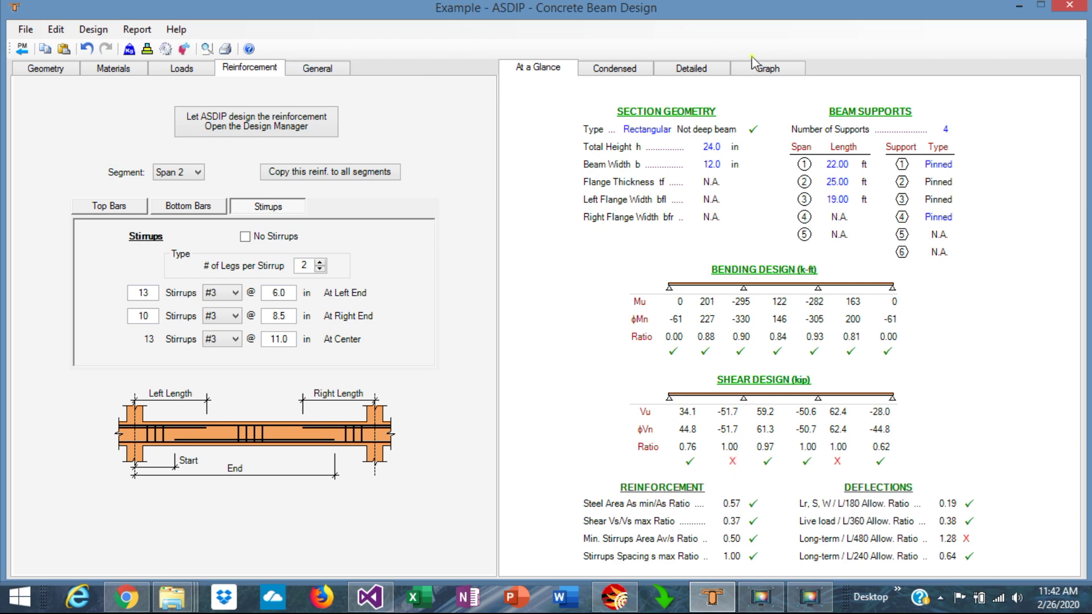
# - Set Span 1's right-end stirrup spacing to 8.0 in
pyautogui.click(765, 70)
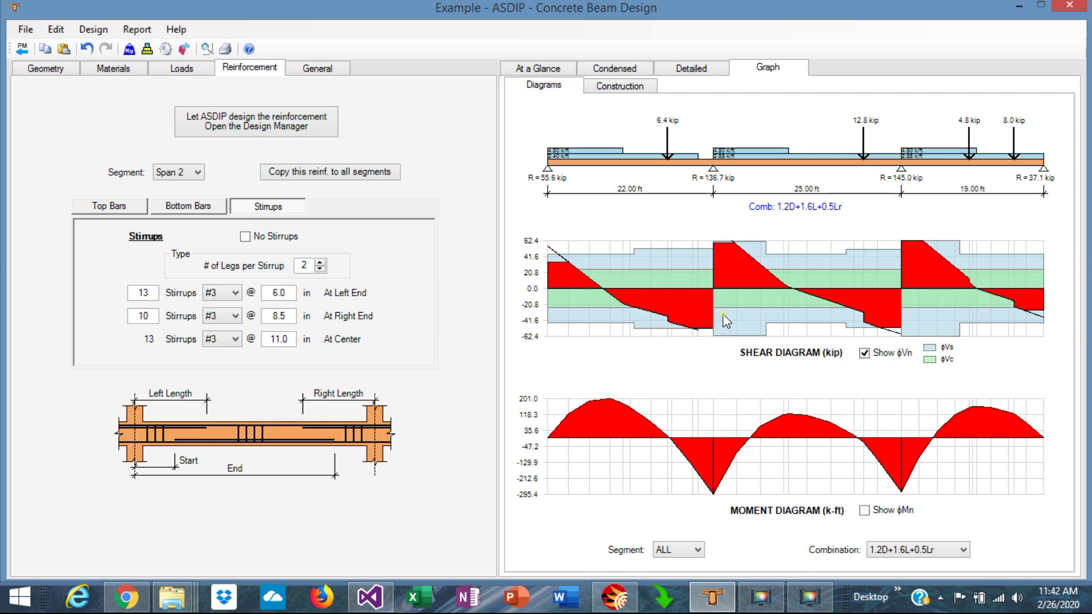
pyautogui.click(183, 173)
pyautogui.click(183, 187)
pyautogui.doubleClick(290, 316)
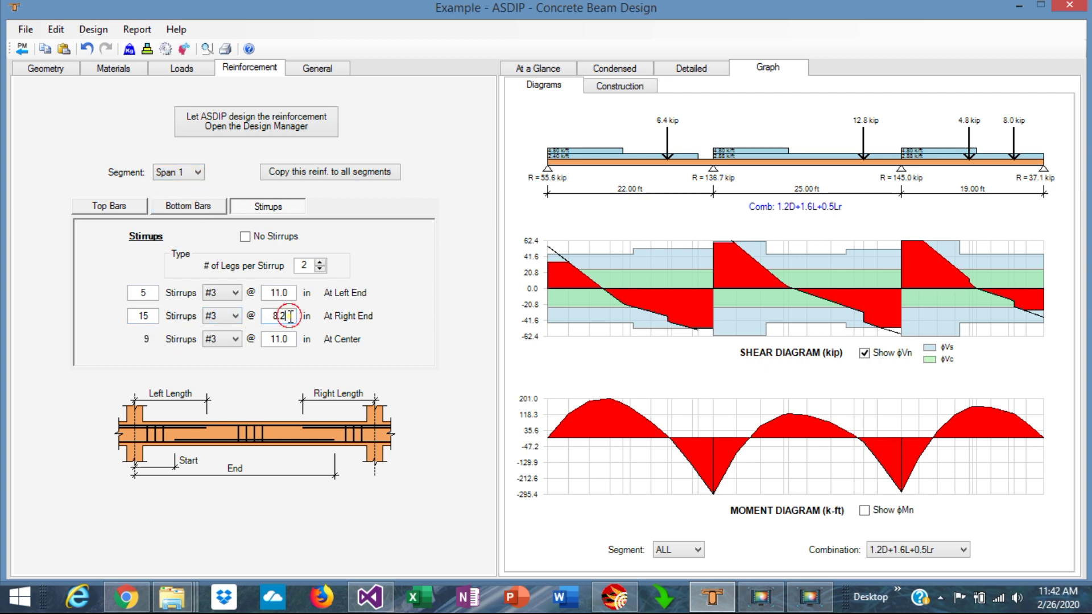
pyautogui.write('8')
pyautogui.press('Return')
# - Review the design-check summary and diagrams, then show the condensed results tables
pyautogui.click(538, 68)
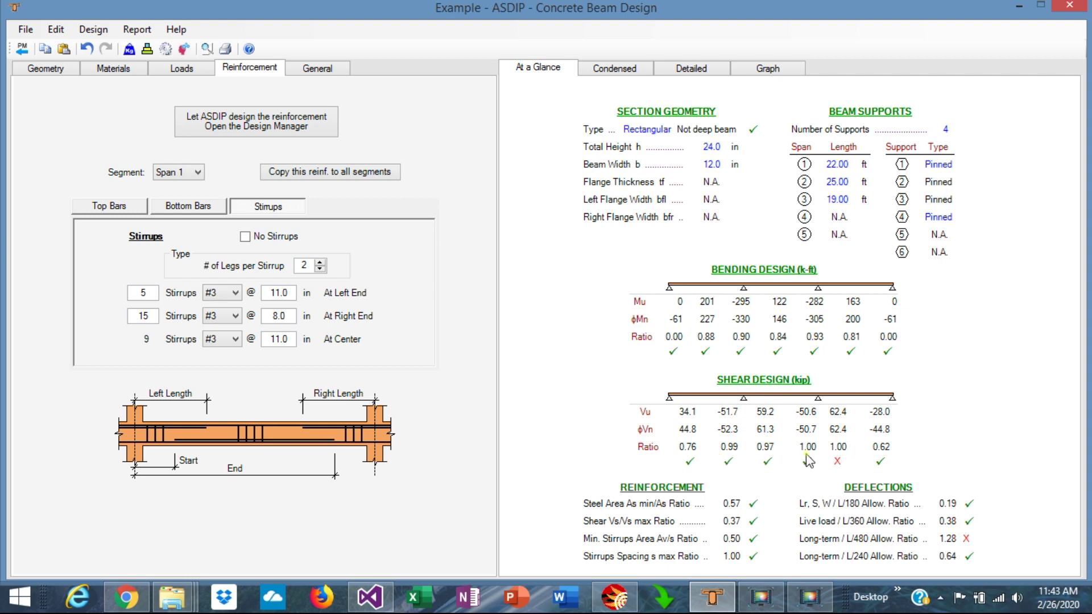
pyautogui.click(766, 68)
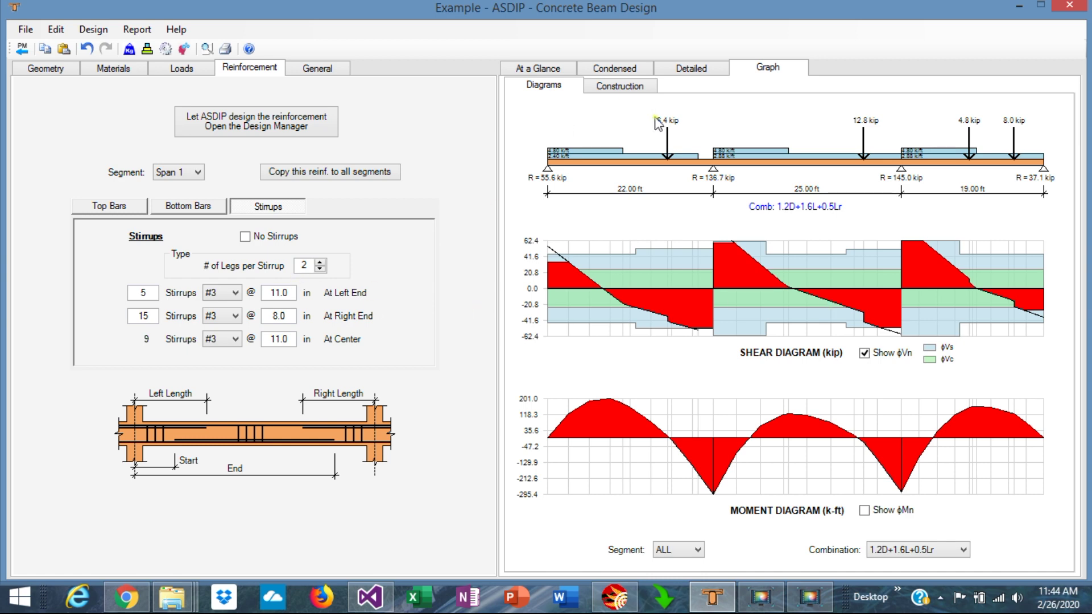
pyautogui.click(613, 68)
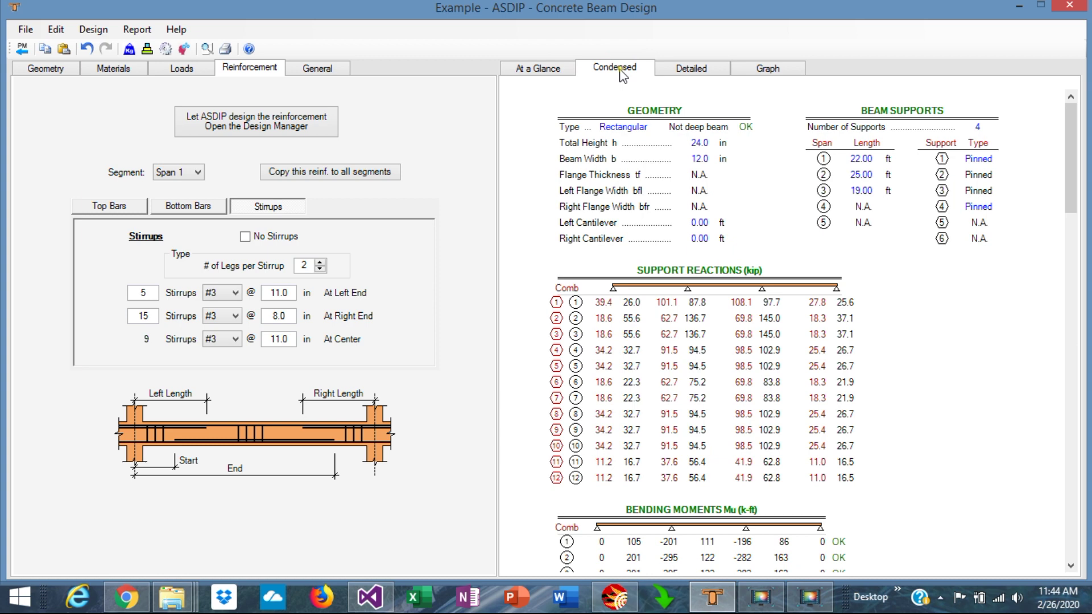
# - Inspect the shear force and shear strength tables, then return to the At a Glance summary
pyautogui.scroll(-8, 898, 403)
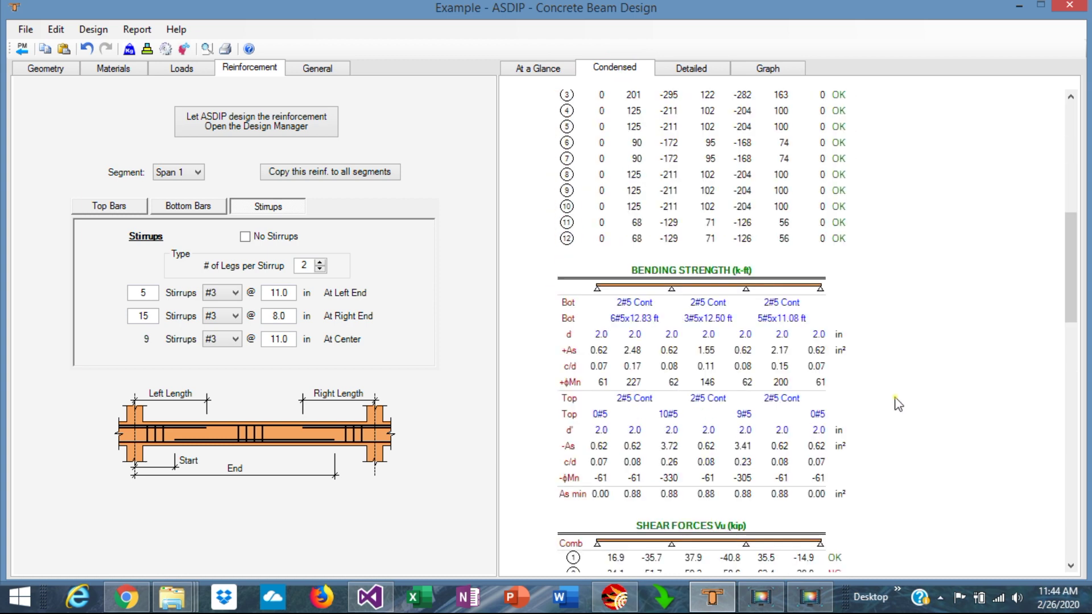
pyautogui.scroll(-7, 897, 403)
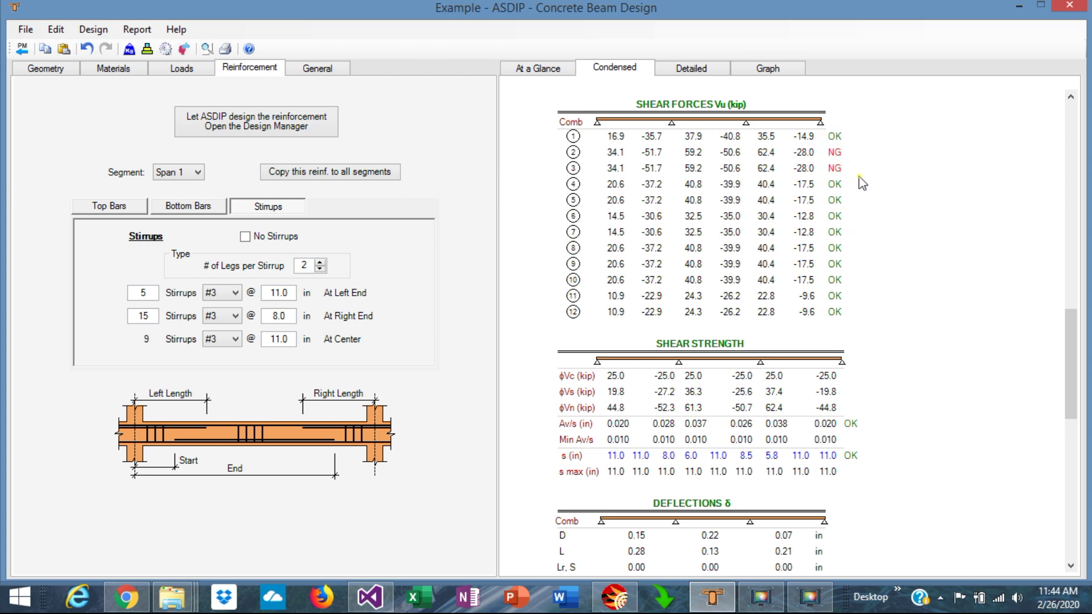
pyautogui.click(538, 69)
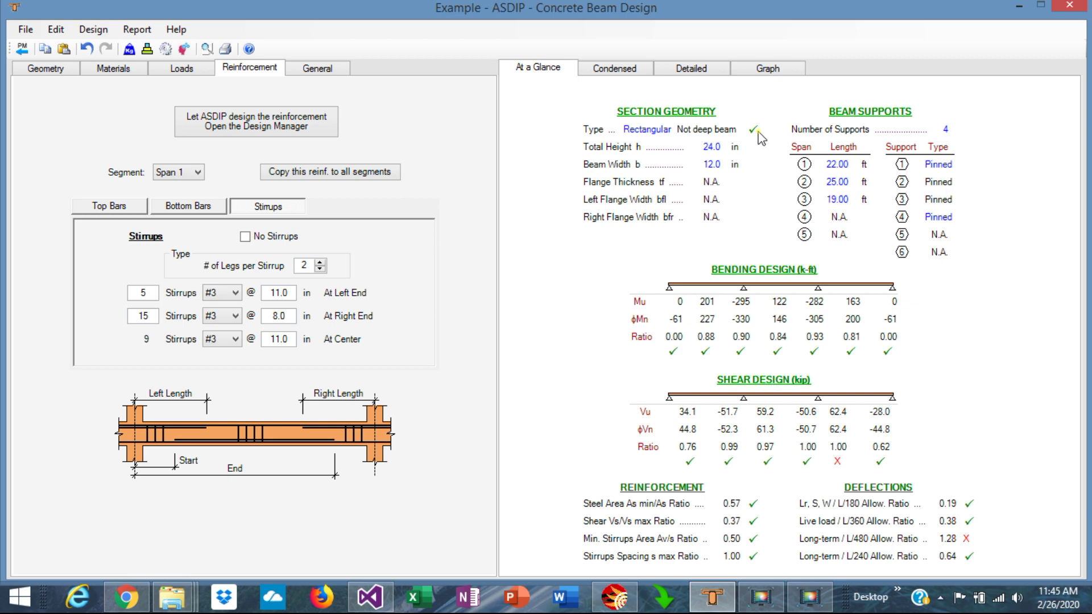
# - Set Span 3's left-end stirrup spacing to 5.0 in and confirm all shear checks pass
pyautogui.click(768, 68)
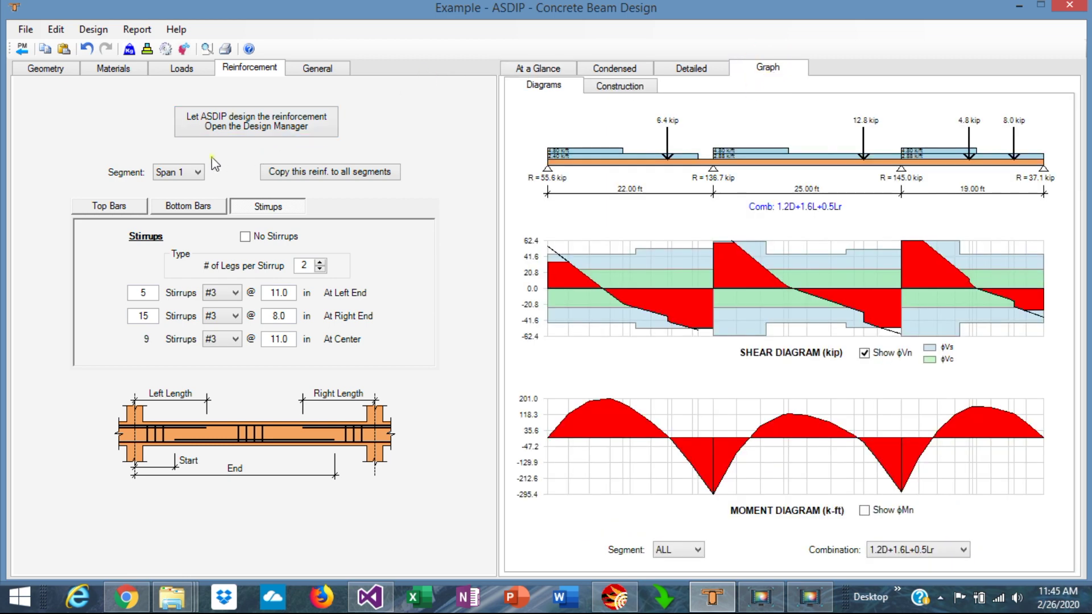
pyautogui.click(192, 173)
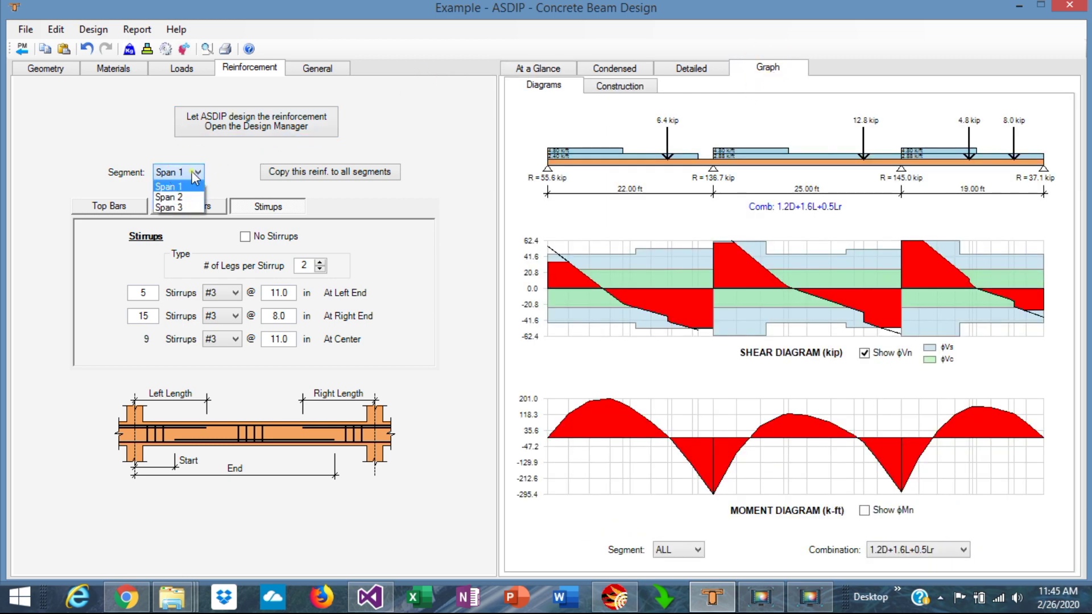
pyautogui.click(188, 208)
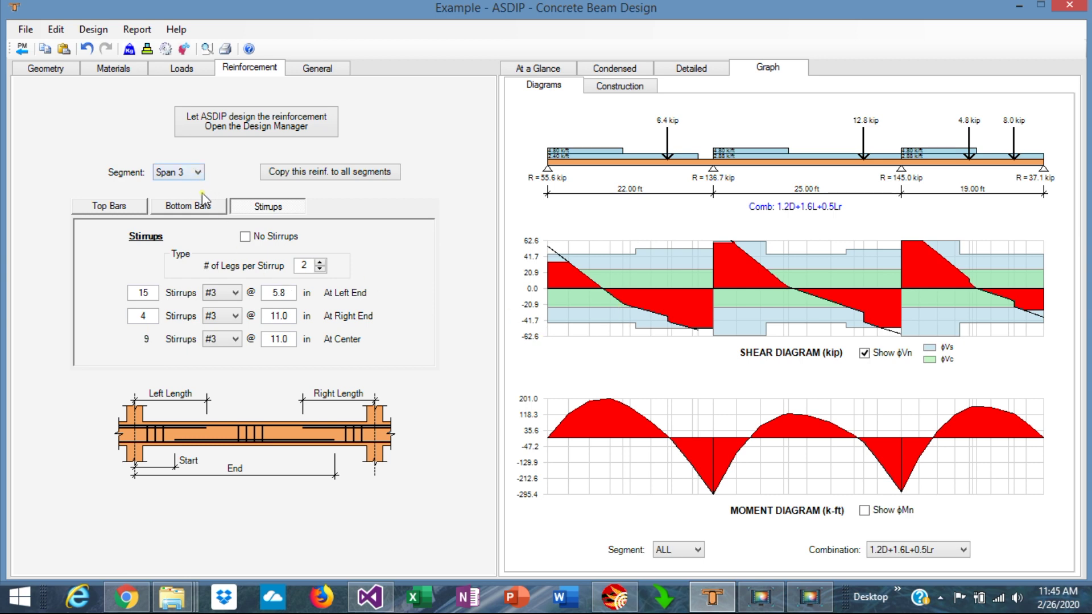
pyautogui.doubleClick(292, 294)
pyautogui.write('5')
pyautogui.press('Return')
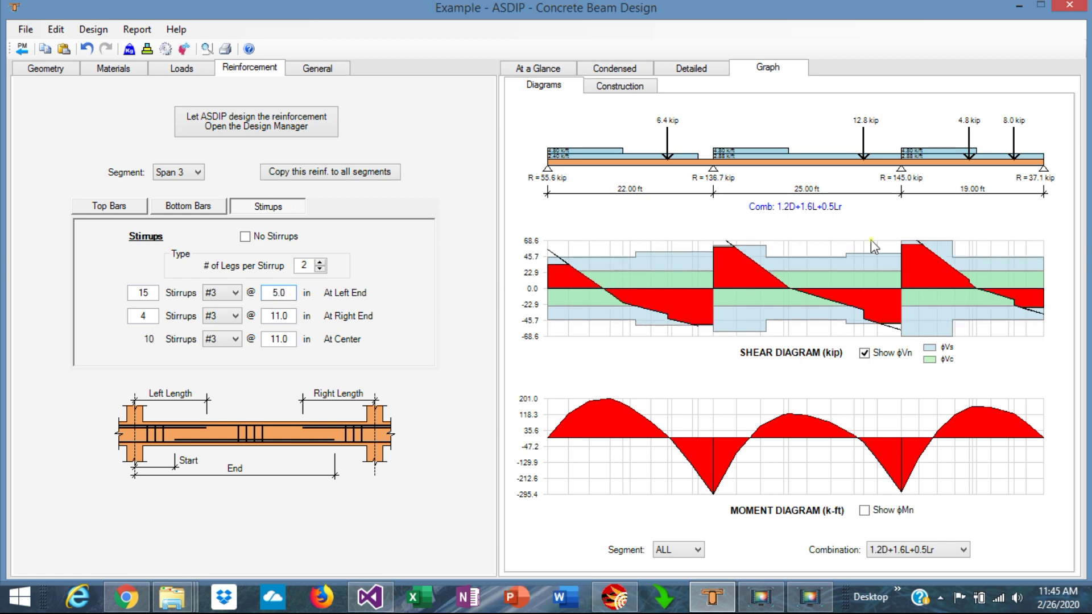
pyautogui.click(546, 69)
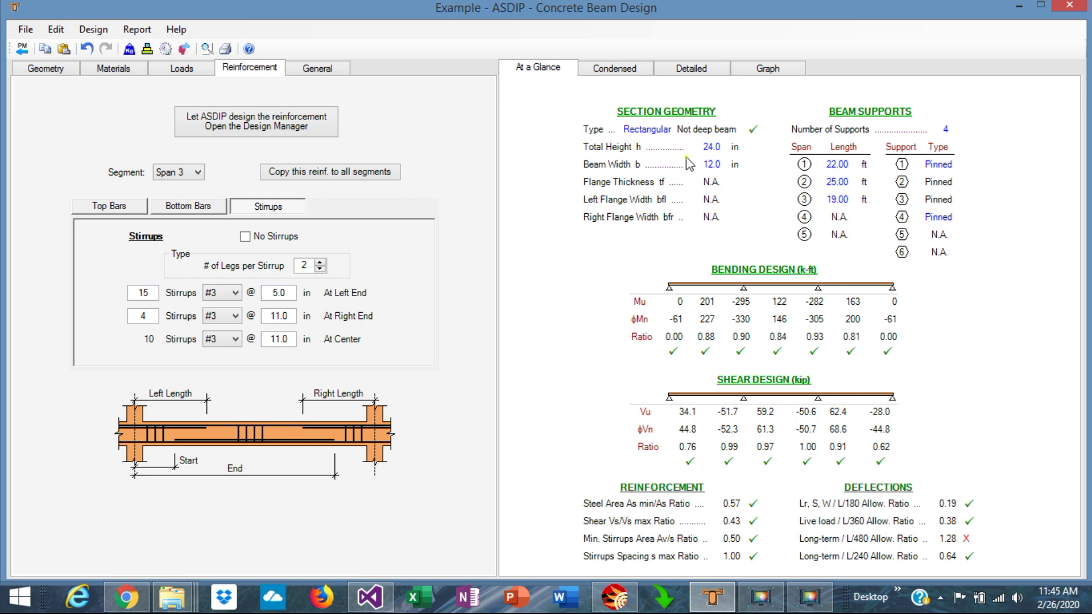
# - Review the condensed and detailed shear results, then show the load, shear and moment diagrams
pyautogui.click(627, 69)
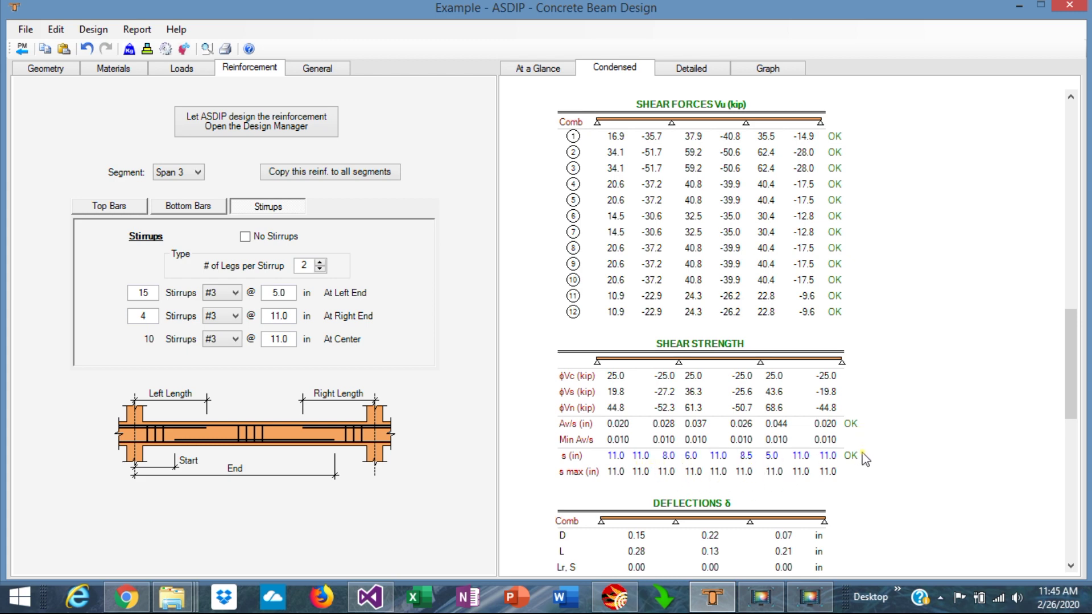
pyautogui.click(700, 69)
pyautogui.click(769, 69)
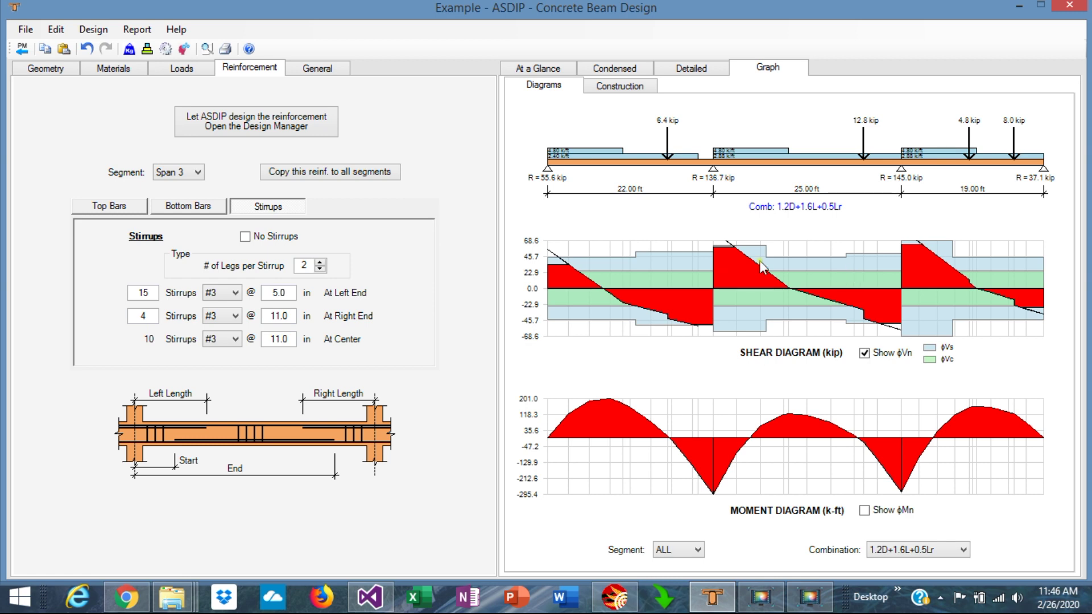
# - Recheck the condensed shear tables and diagrams, then view the 24x12 in beam geometry
pyautogui.click(616, 70)
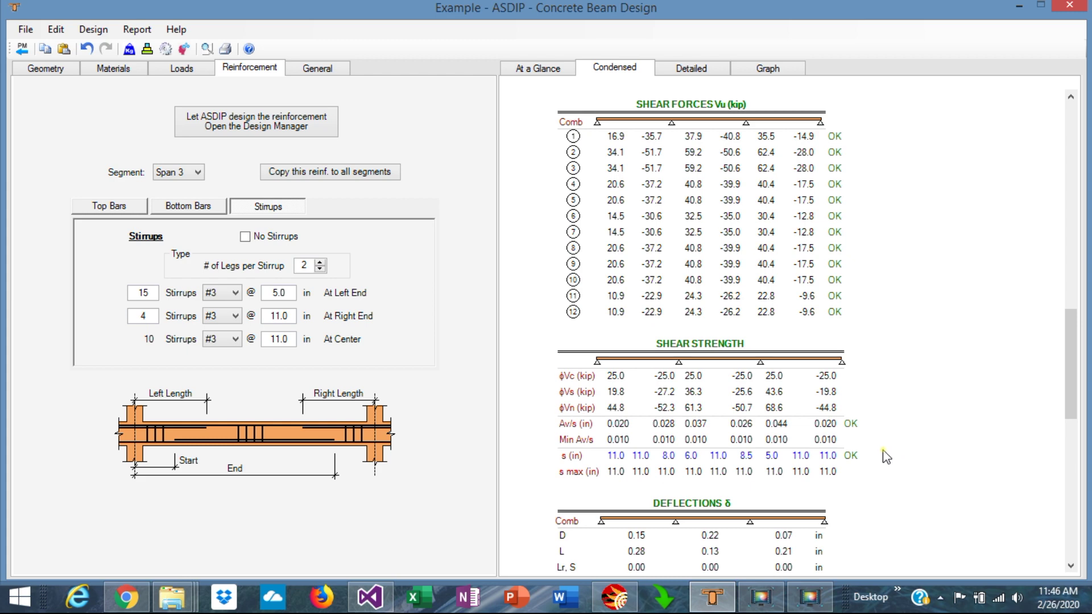
pyautogui.click(773, 70)
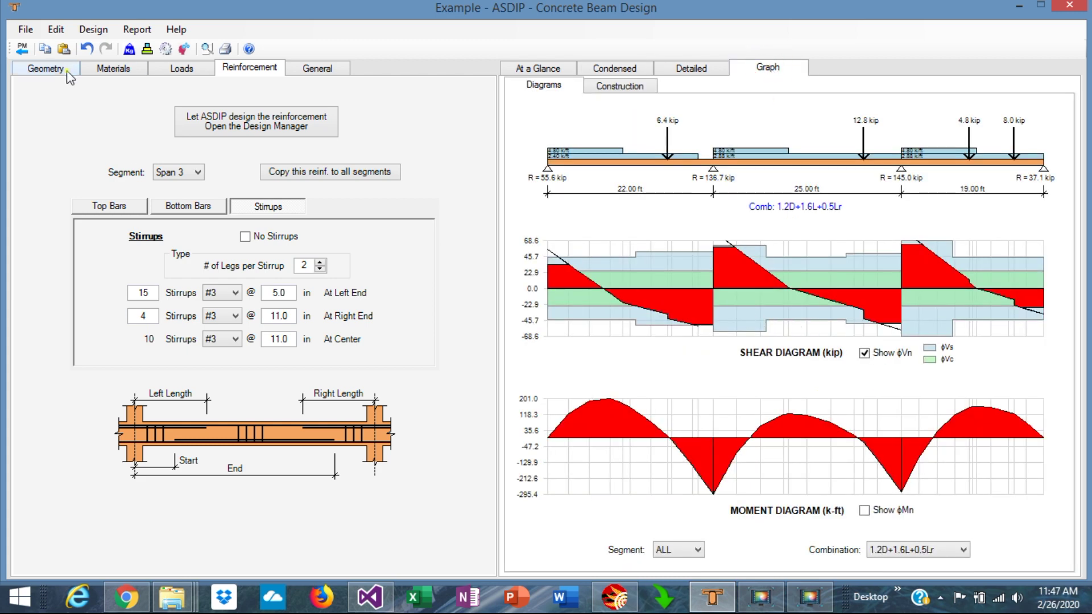
pyautogui.click(46, 69)
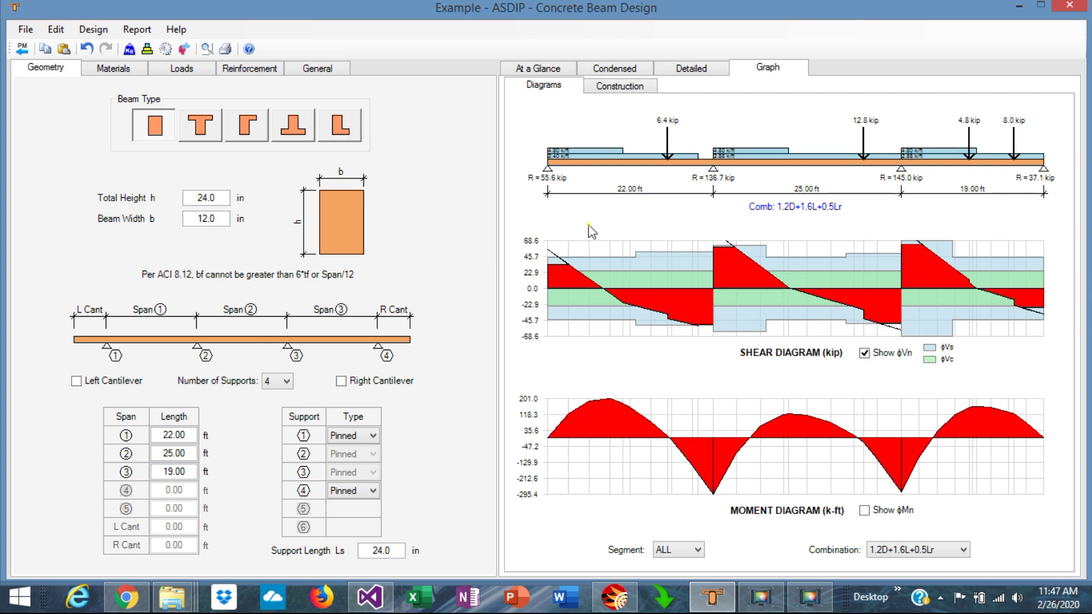
# - Return to the Reinforcement inputs showing Span 3's two-leg #3 stirrup layout
pyautogui.click(248, 69)
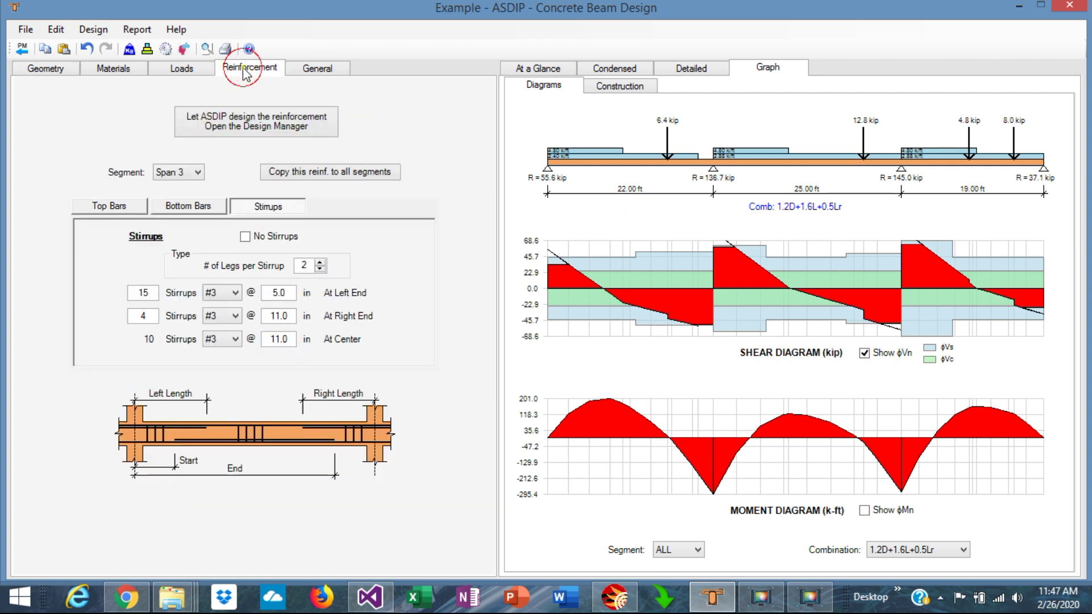